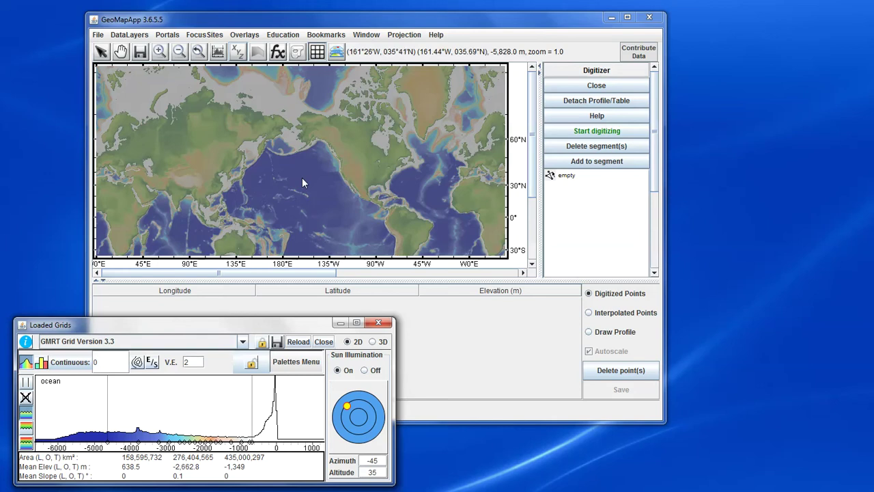
- Clear away the Loaded Grids window, then place points over the Barents Sea, central Asia and northern Siberia
drag(287, 323, 232, 387)
click(294, 374)
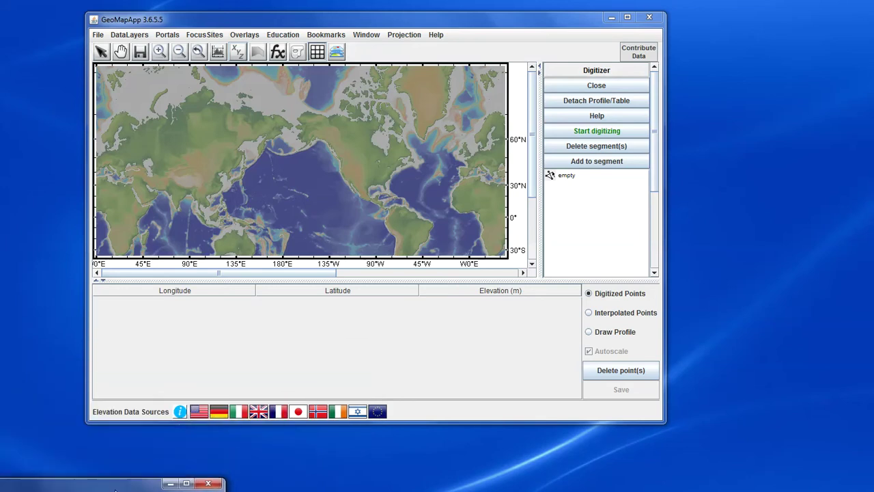
click(597, 131)
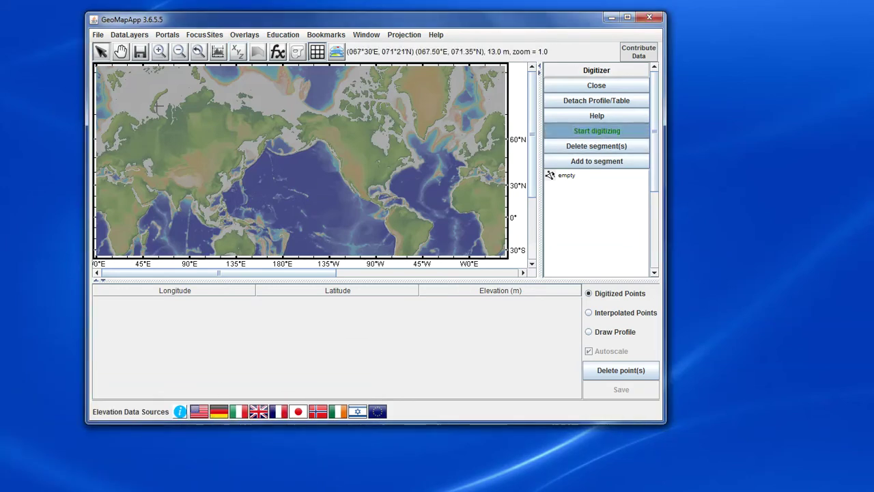
click(135, 94)
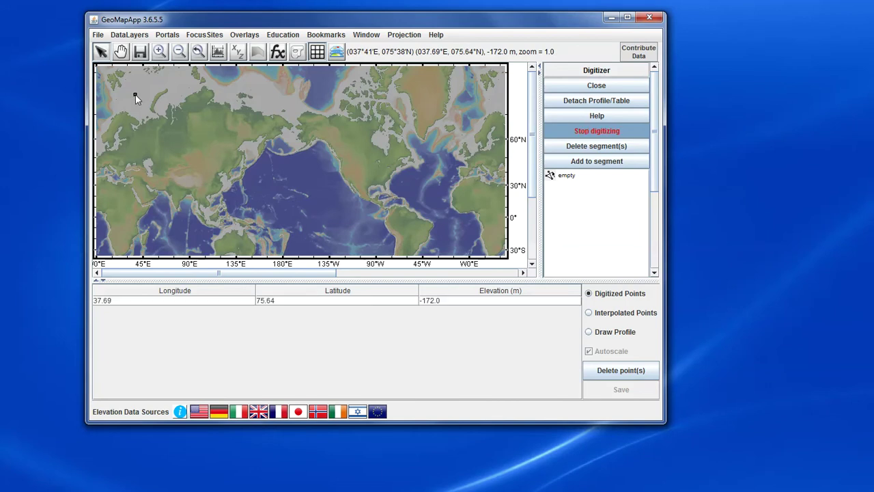
click(173, 158)
click(218, 104)
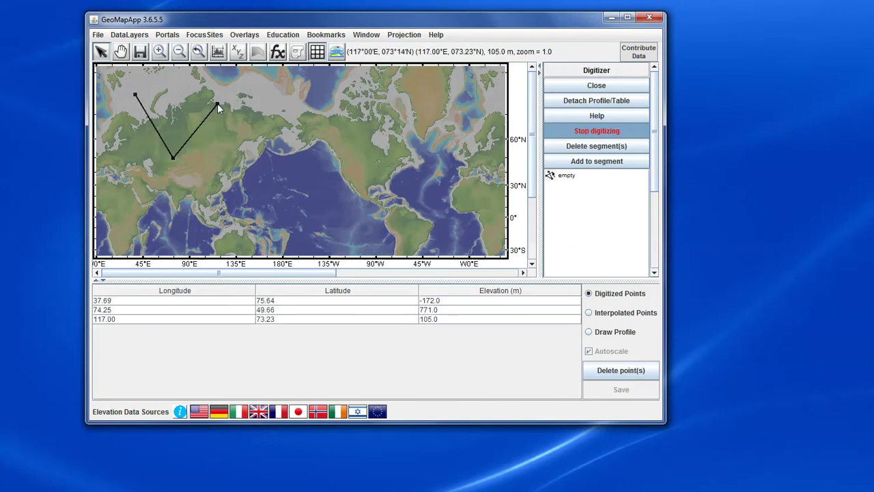
- Continue the zigzag through the northwest Pacific, northern Alaska, Pacific Northwest and Canadian Arctic, then finish
click(265, 168)
click(308, 111)
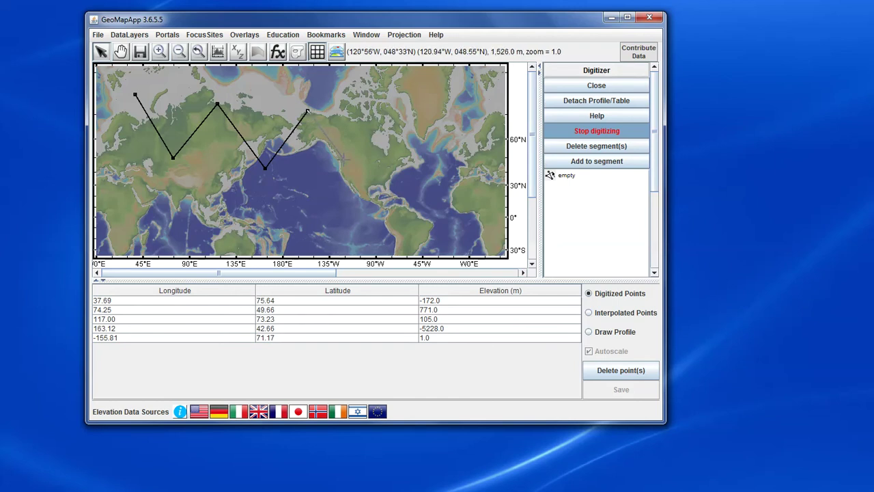
click(344, 160)
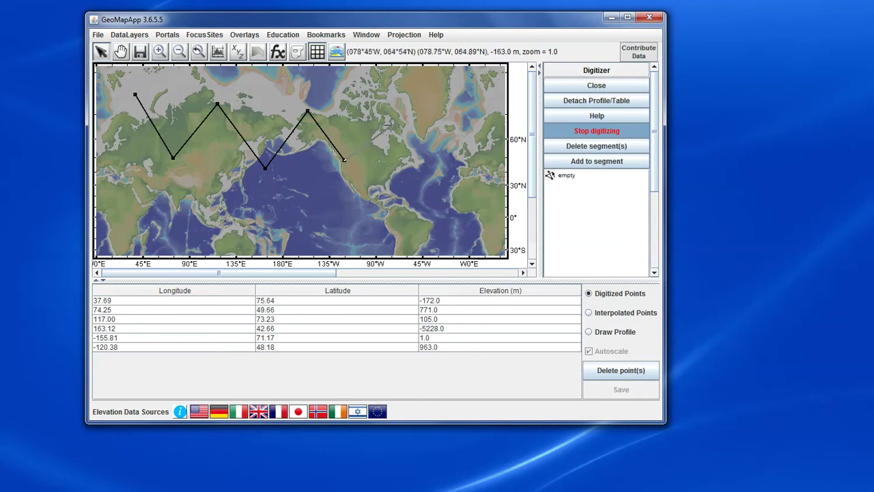
click(394, 120)
click(394, 120)
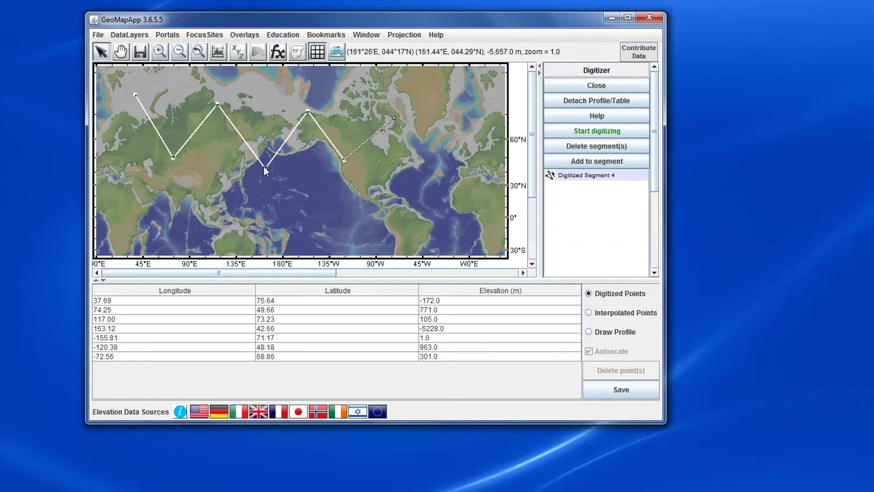
- Nudge the northwest Pacific point and change the Alaska point's latitude to -21.17 in the table
mouse_move(264, 168)
mouse_down()
mouse_move(261, 85)
mouse_move(222, 126)
mouse_move(212, 165)
mouse_move(277, 171)
mouse_move(263, 159)
mouse_up()
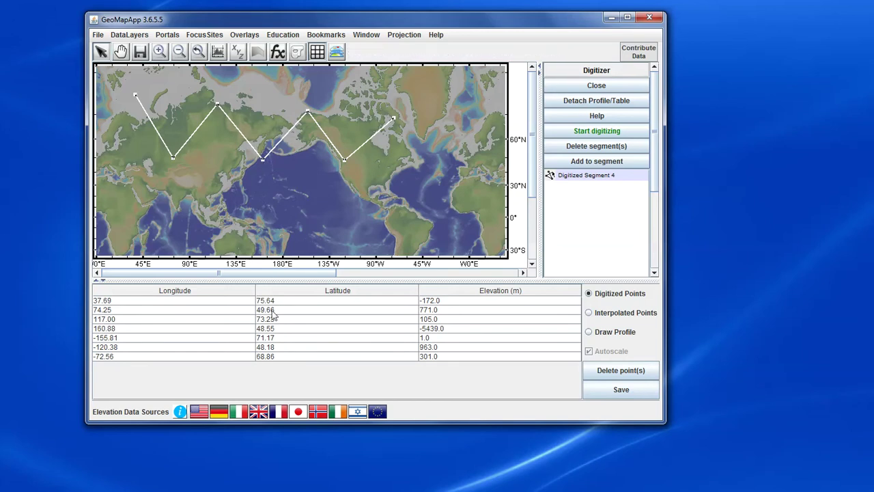
double_click(265, 340)
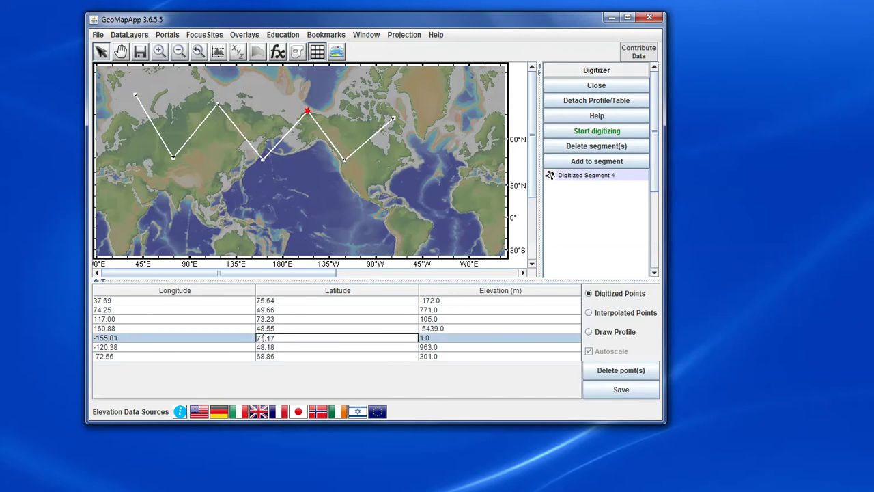
key(BackSpace)
text(-21.)
click(202, 350)
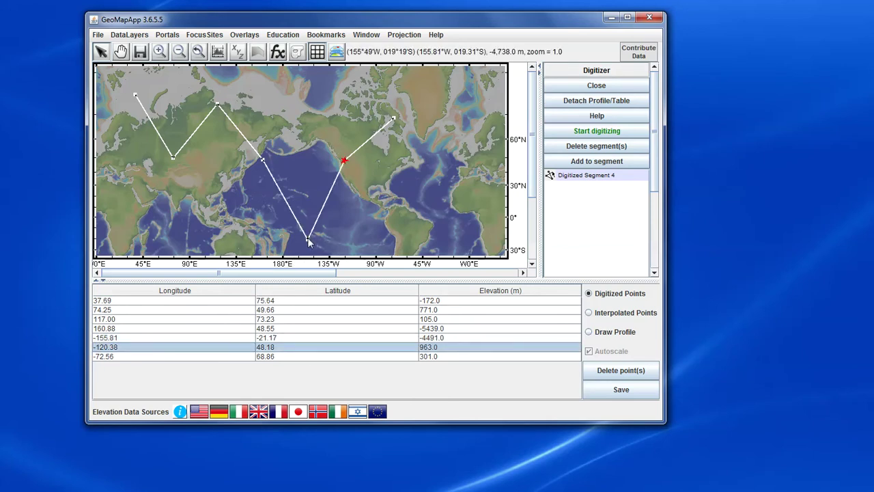
- Restore the fifth point near northern Alaska at -163.12, 70.98
drag(309, 239, 300, 112)
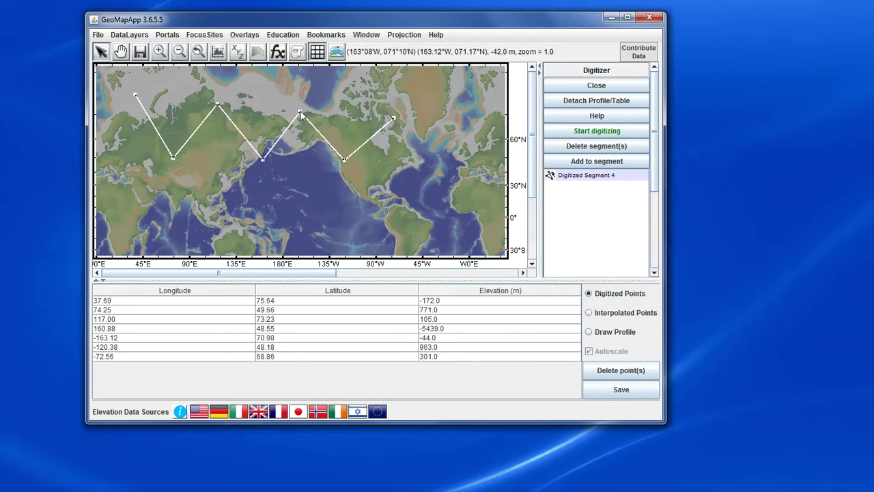
click(128, 339)
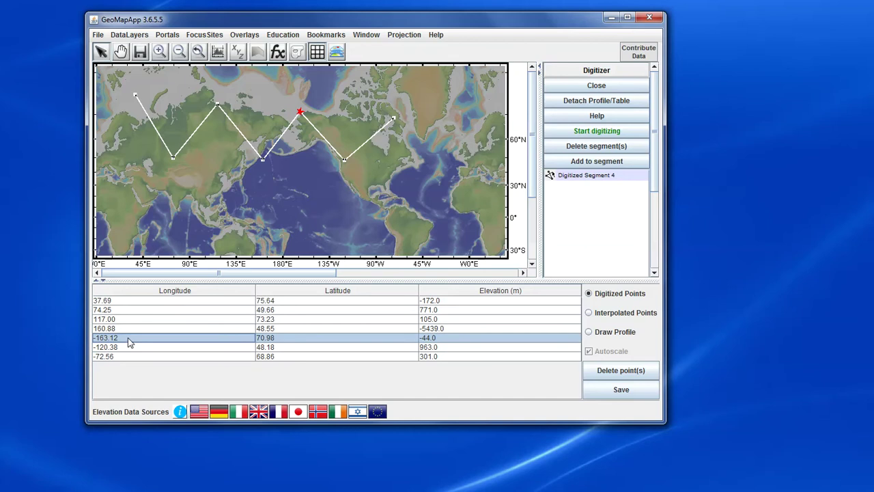
mouse_move(127, 337)
mouse_down()
mouse_move(126, 316)
mouse_move(130, 346)
mouse_move(144, 337)
mouse_up()
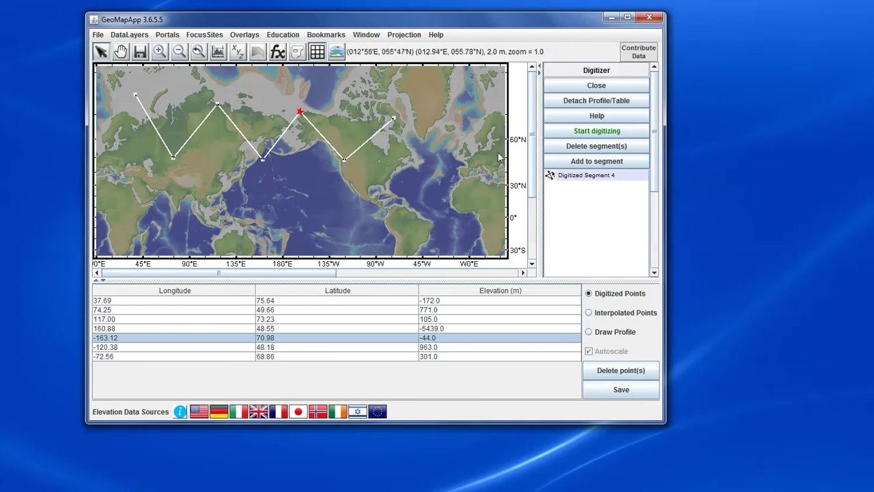
- Add two points to the line, south of Greenland and in the Norwegian Sea
click(579, 164)
click(426, 153)
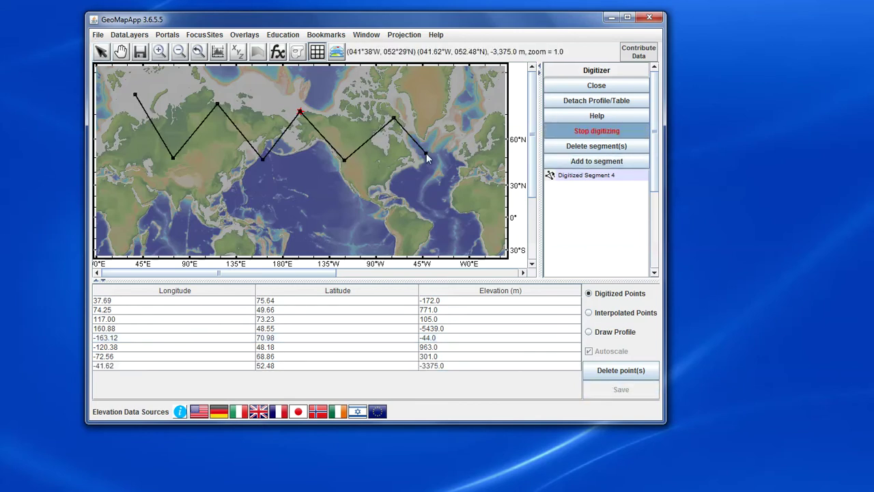
click(466, 124)
click(466, 123)
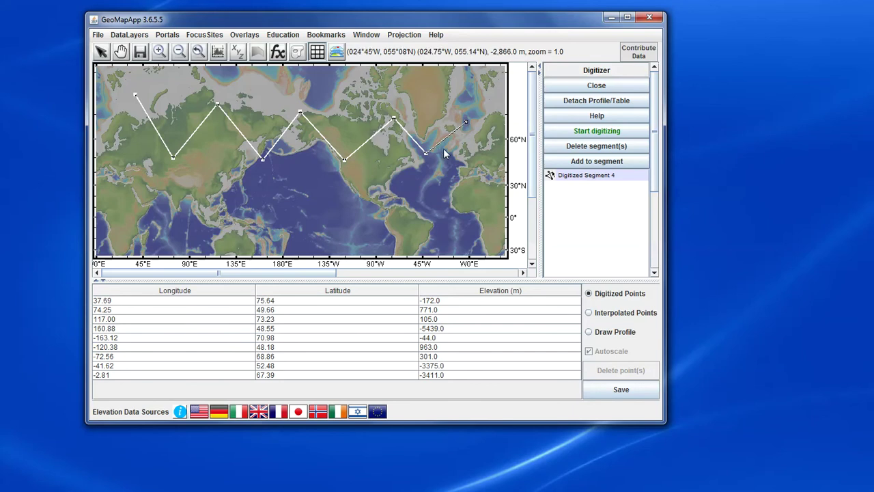
- Show interpolated points and the elevation profile, then drag the Pacific Northwest point inland
click(589, 312)
click(589, 332)
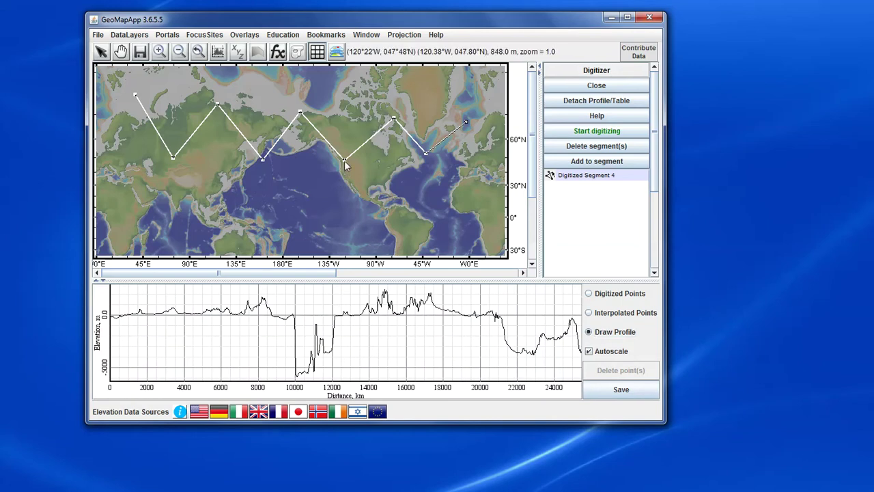
drag(344, 161, 362, 167)
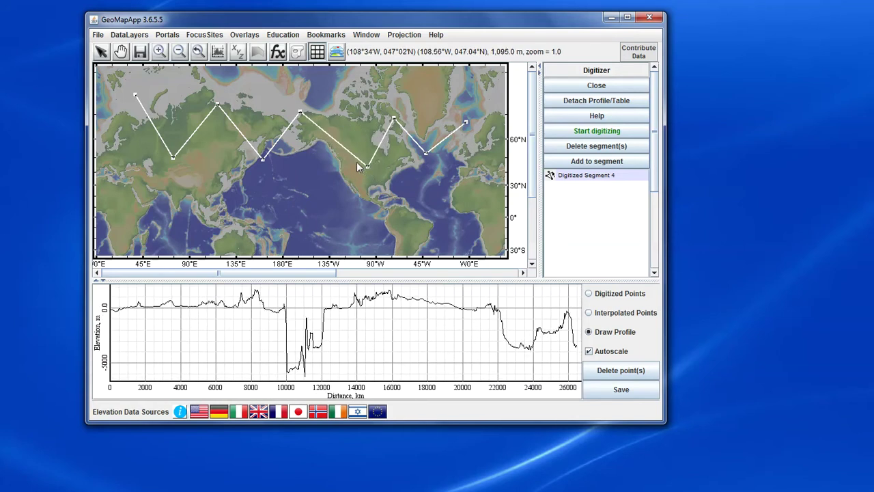
click(633, 395)
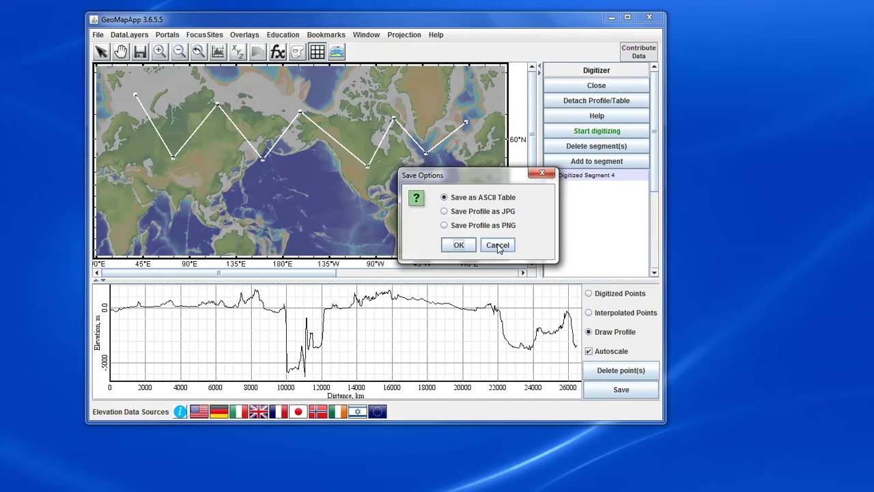
click(498, 245)
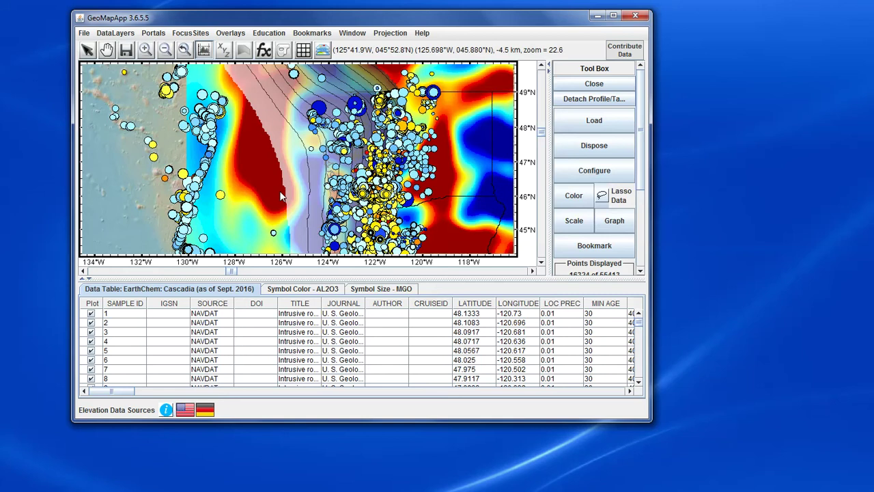
- Save the current Cascadia session as an XML file on the Desktop
click(83, 32)
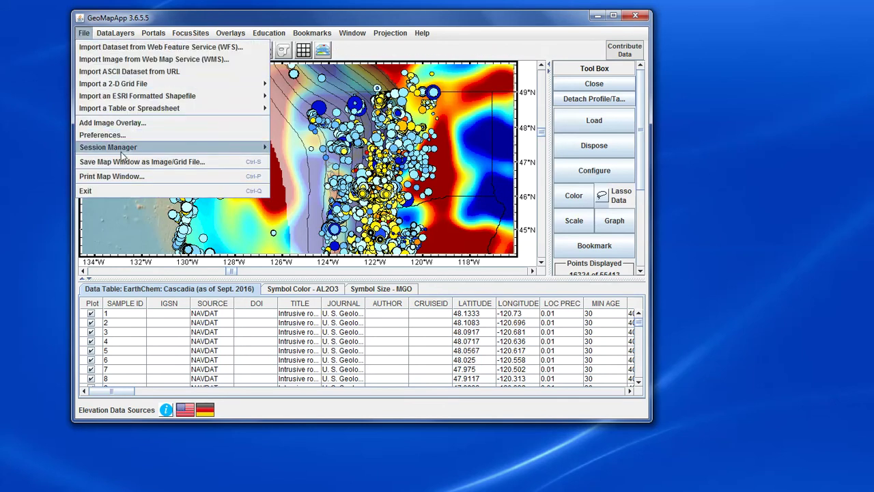
mouse_move(214, 149)
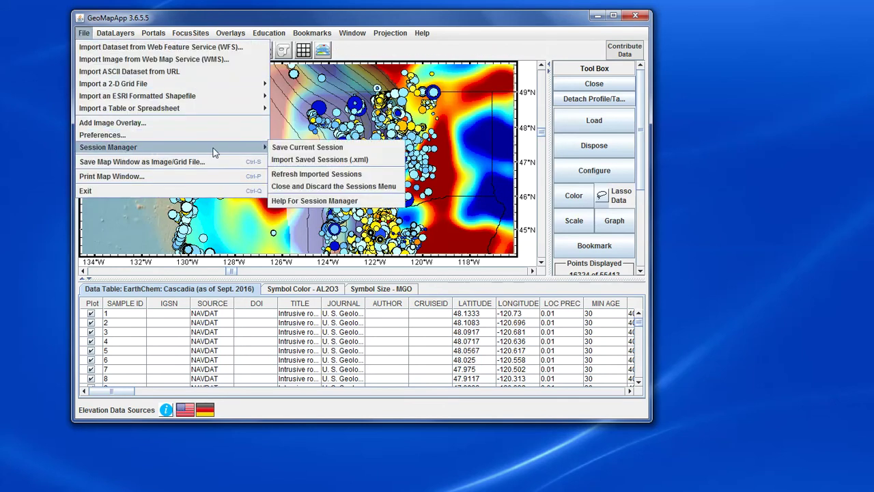
click(304, 149)
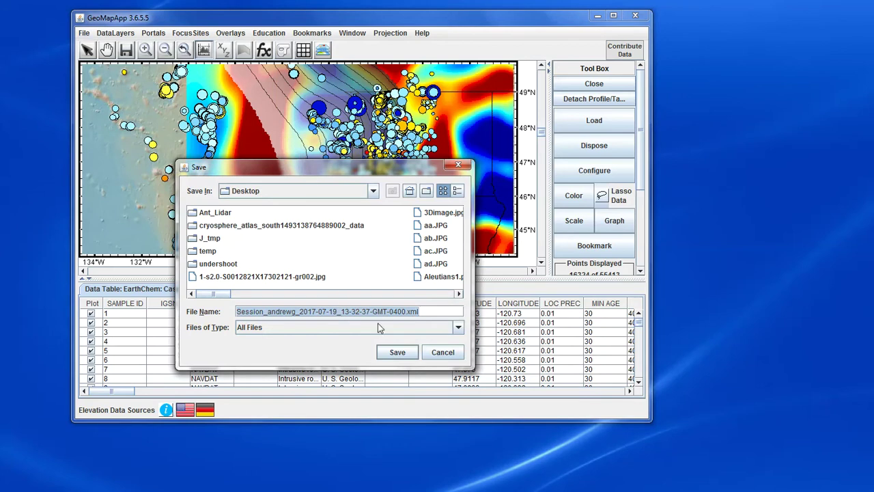
click(400, 353)
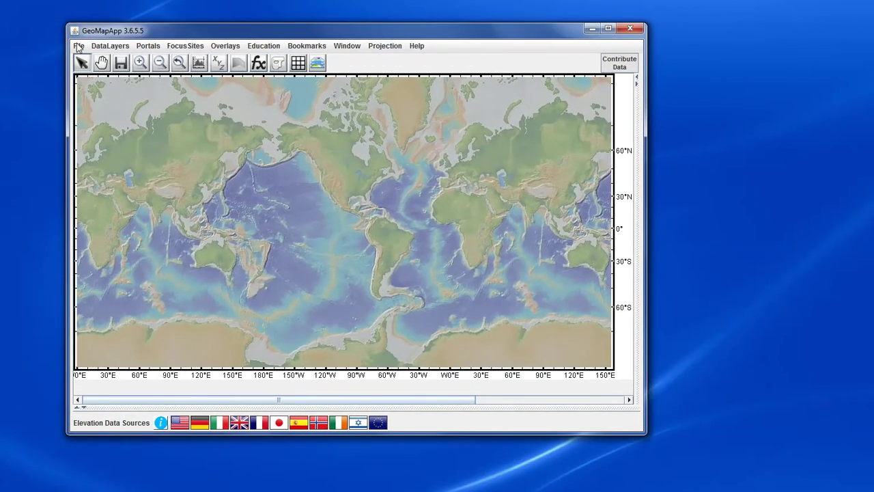
- Import the most recent saved session file and accept loading all 20,000+ Cascadia records
click(78, 46)
mouse_move(148, 162)
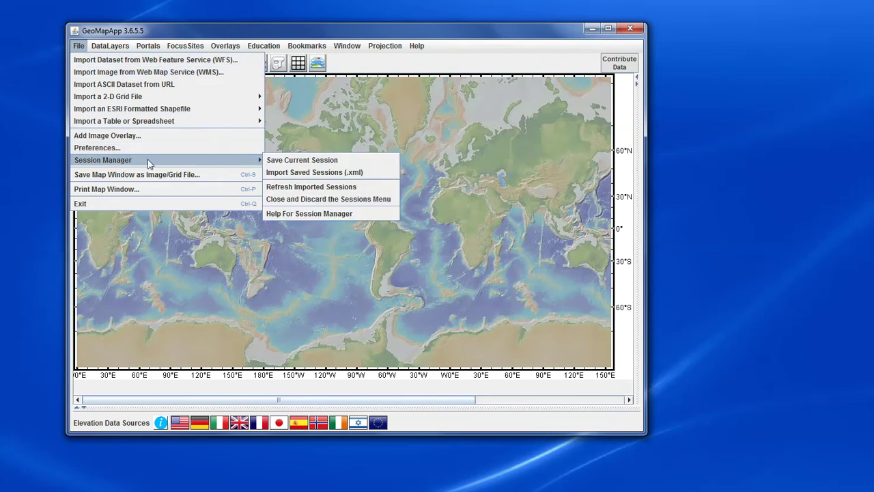
click(301, 174)
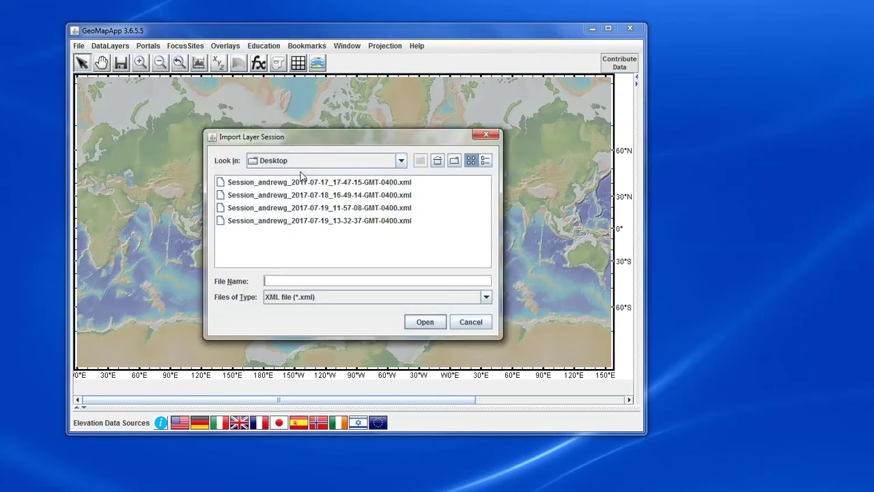
click(304, 220)
click(423, 322)
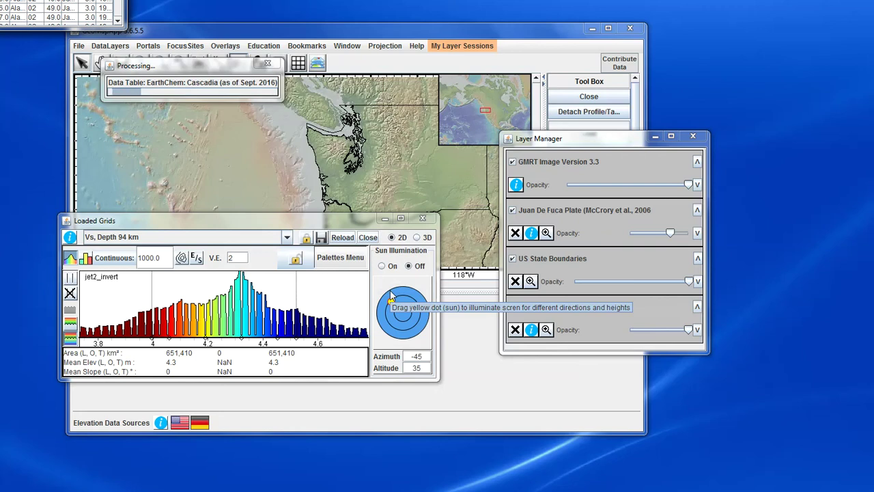
click(252, 299)
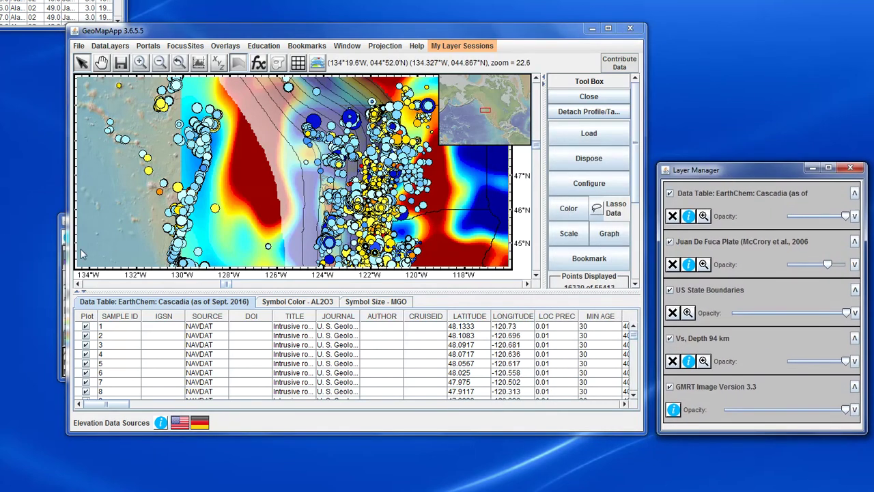
- Drag the Loaded Grids panel to the bottom-left corner to reveal the sample table
drag(205, 228, 7, 470)
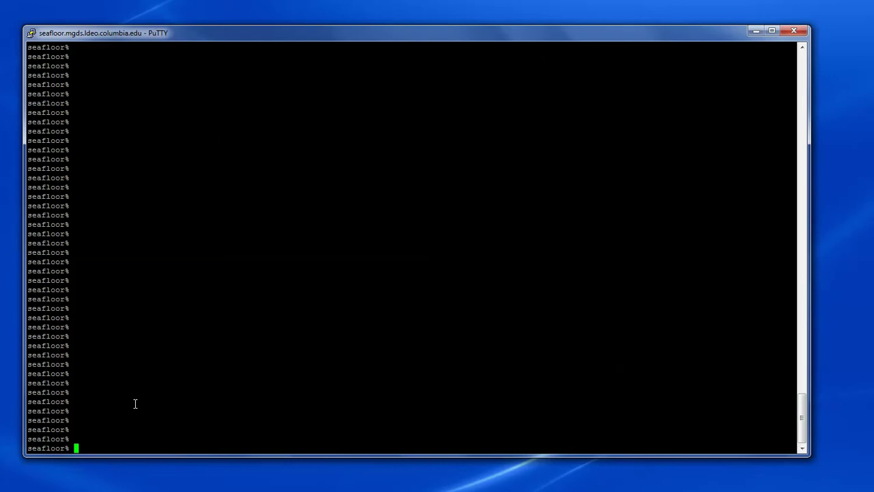
- List the directory with ll and print grdinfo header details for at3705.grd
text(ll)
key(Return)
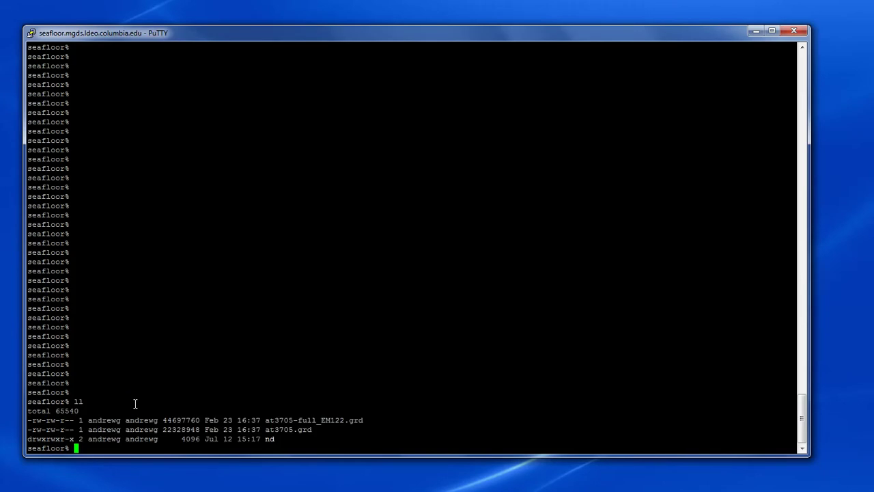
double_click(277, 429)
key(super+c)
text(grdinfo)
right_click(277, 429)
key(Return)
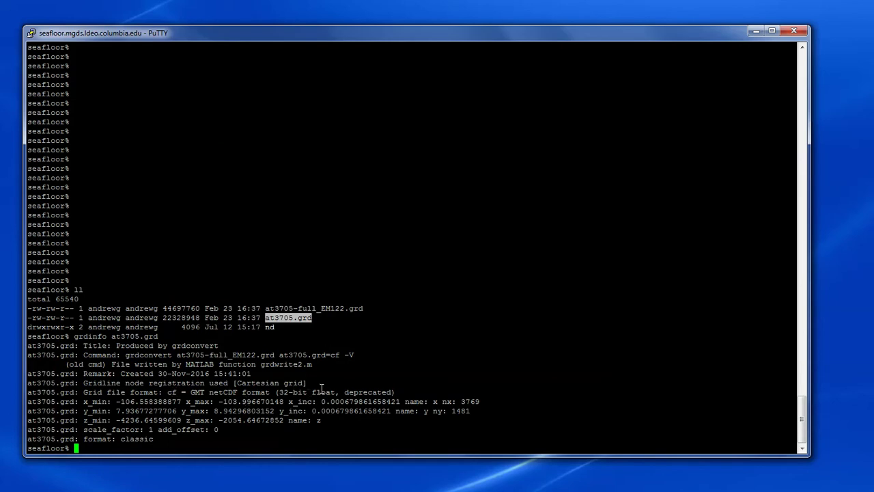
- Print grdinfo header details for at3705-full_EM122.grd
double_click(321, 309)
key(super+c)
text(grdinfo)
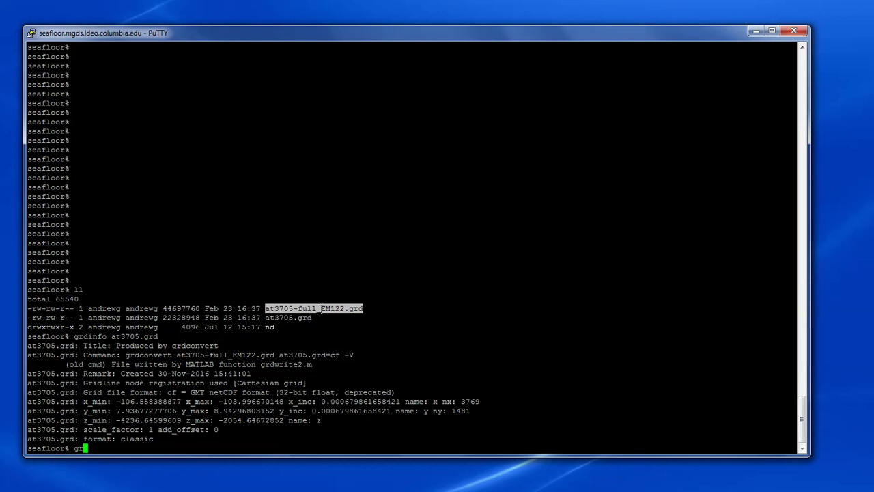
right_click(321, 309)
key(Return)
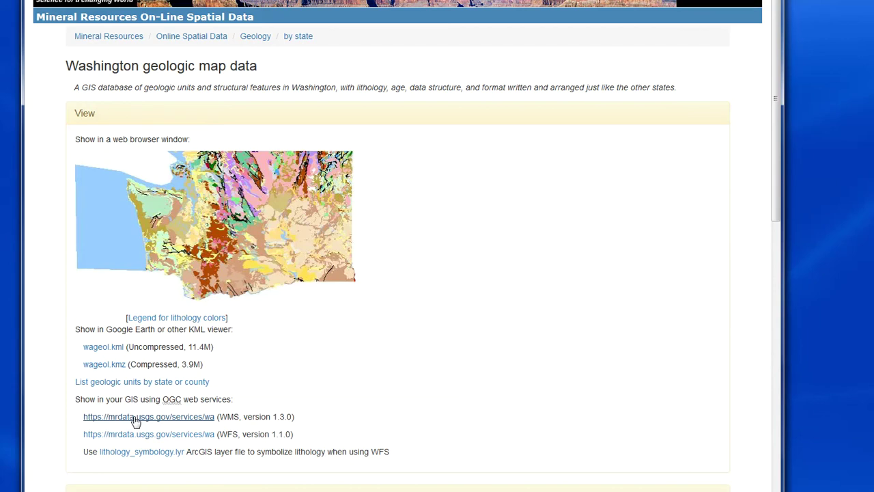
- Copy the link location of the WMS (version 1.3.0) service link
right_click(135, 420)
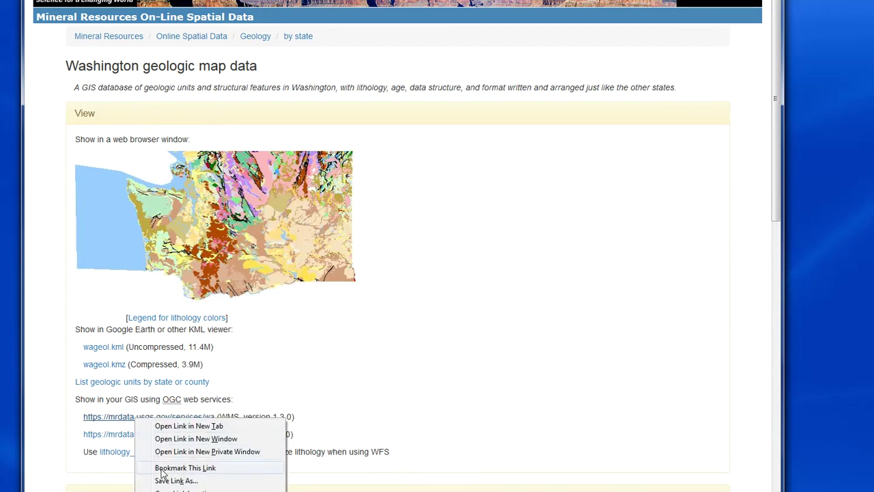
click(181, 489)
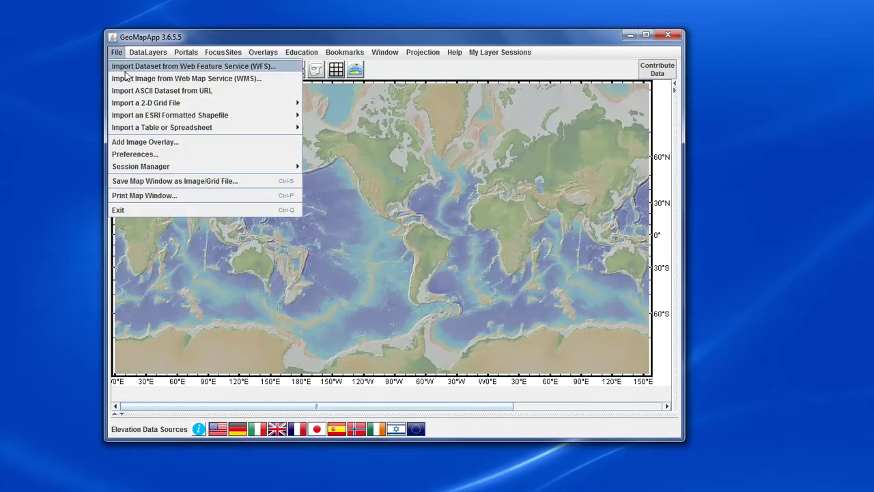
- Connect to the USGS Washington geology WMS using the pasted GetCapabilities URL
click(129, 79)
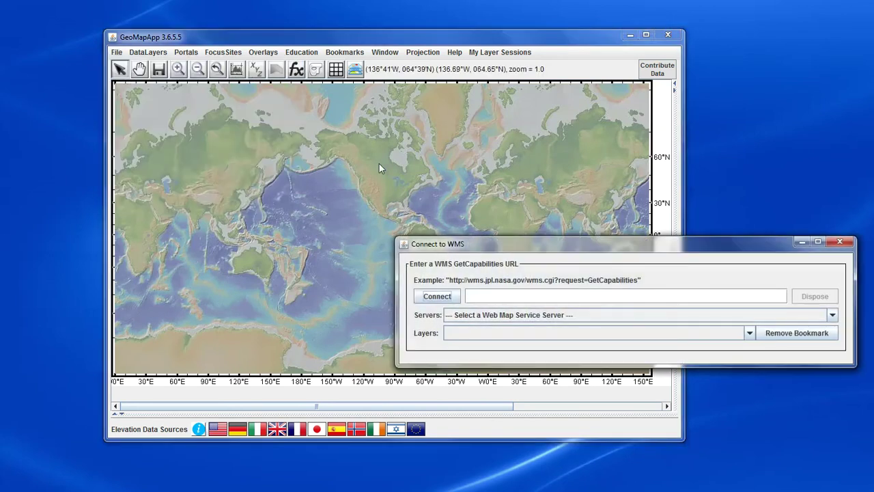
click(527, 297)
key(ctrl+v)
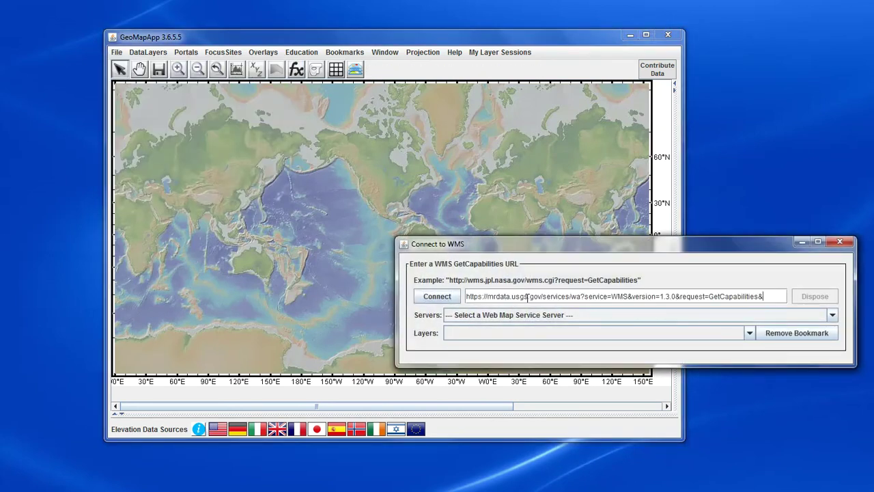
click(440, 296)
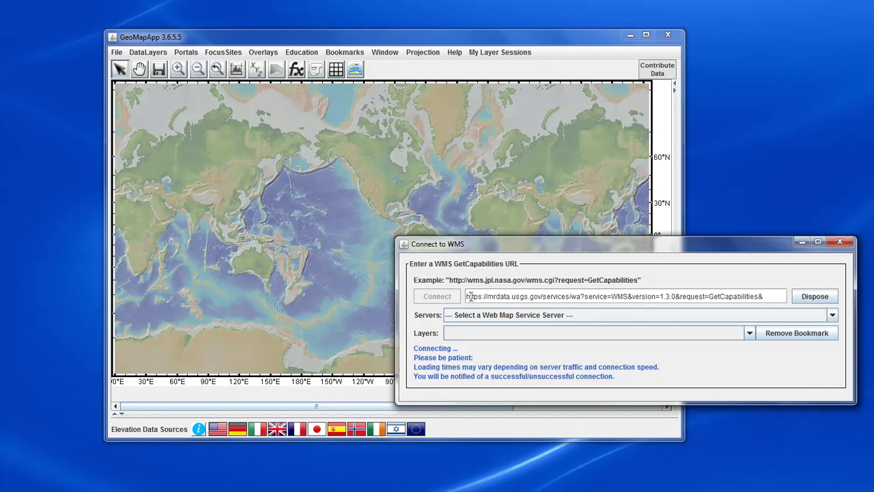
drag(536, 247, 539, 114)
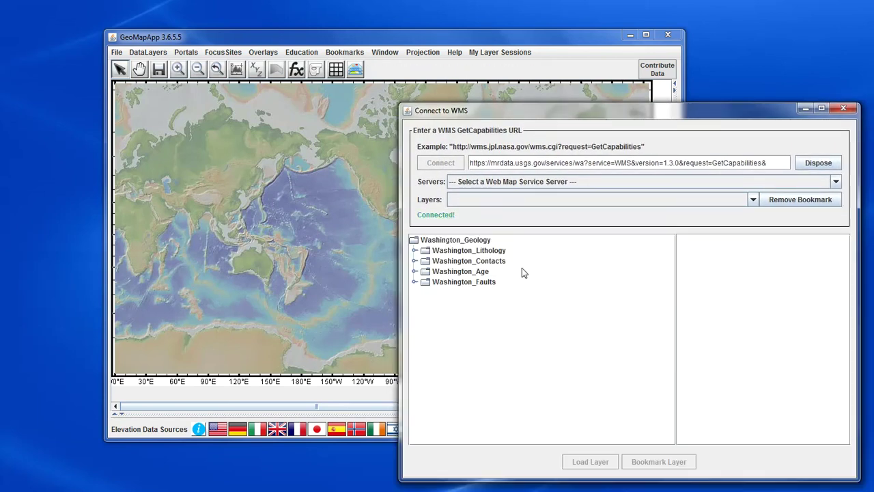
- Load the default Washington_Lithology layer onto the map
click(414, 251)
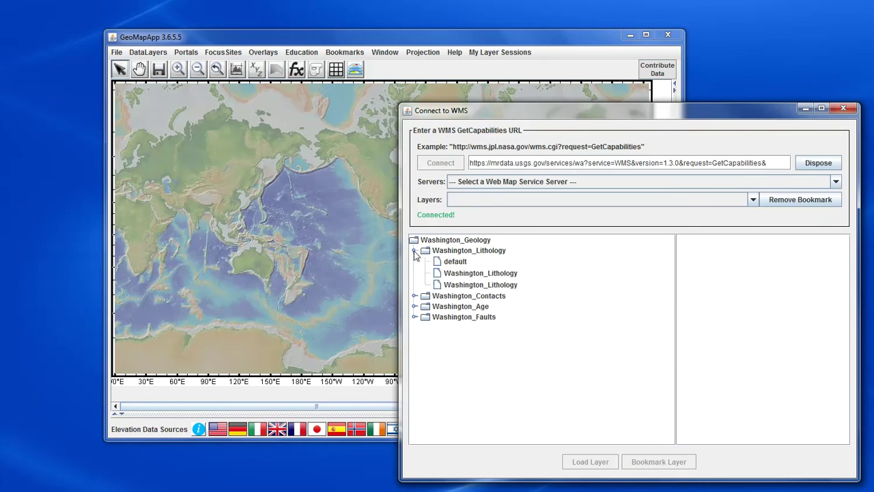
click(455, 264)
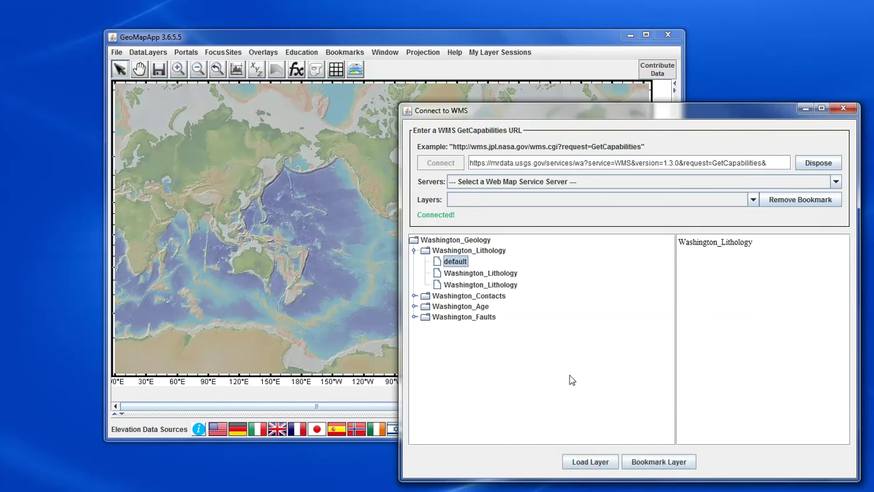
click(588, 462)
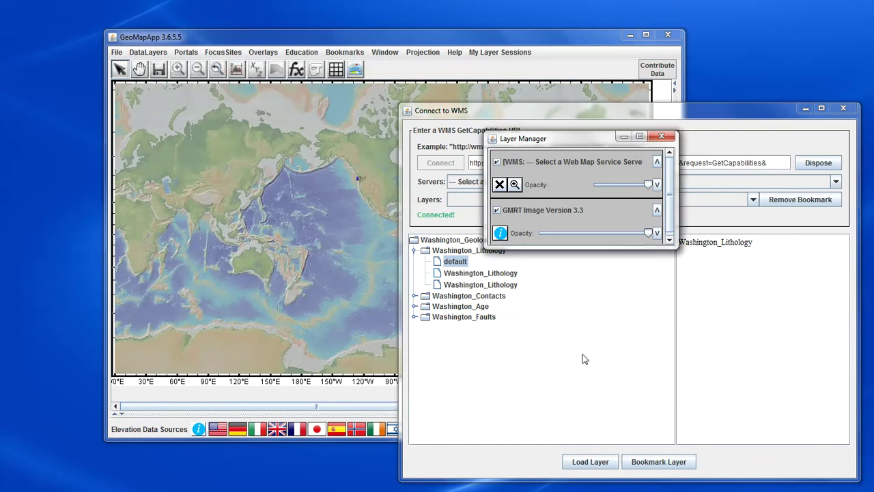
- Zoom in on Washington's lithology overlay and move the Layer Manager window to the top-right
click(175, 70)
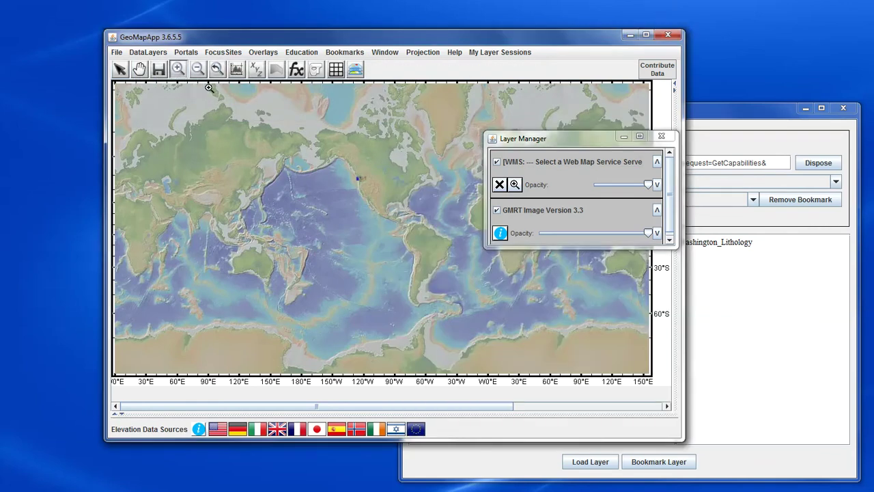
drag(369, 185, 370, 185)
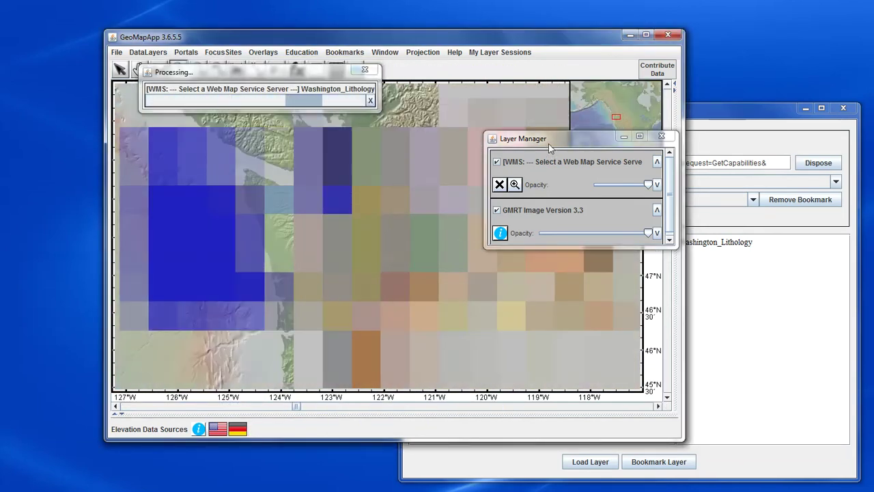
drag(549, 139, 715, 38)
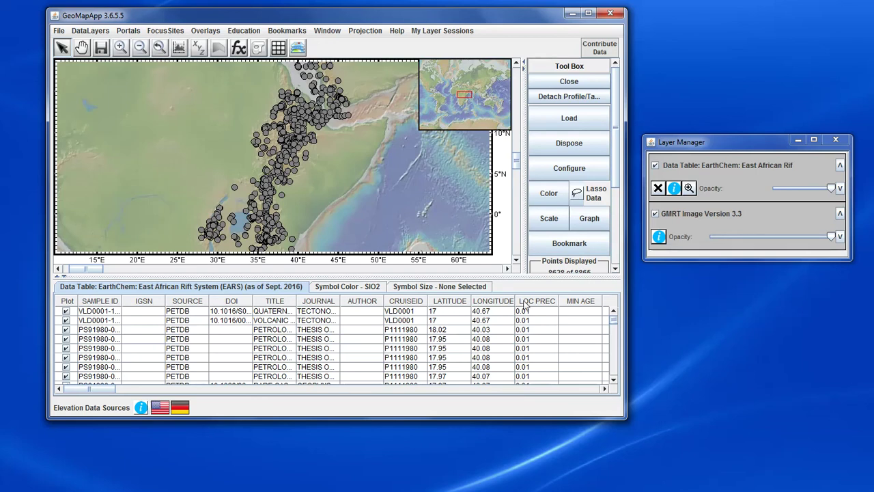
- Colour the rift sample symbols by the AL2O3 column and move the AL2O3 histogram aside
click(550, 195)
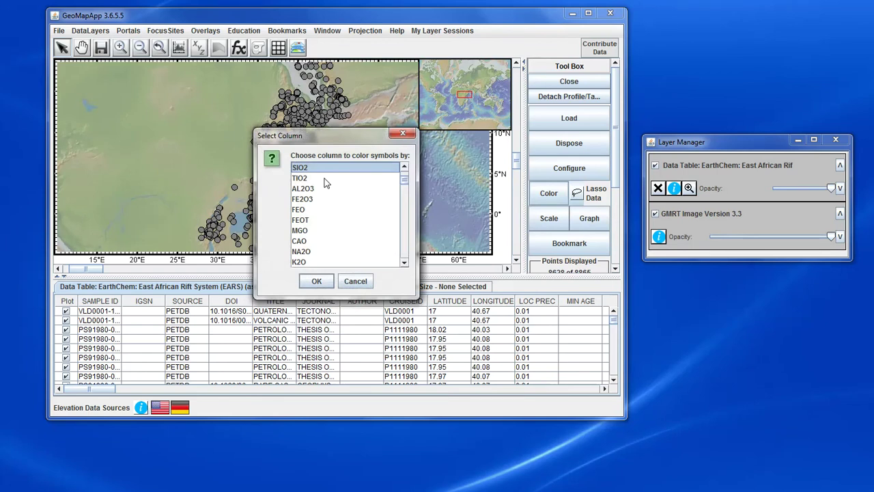
scroll(405, 183, up, 2)
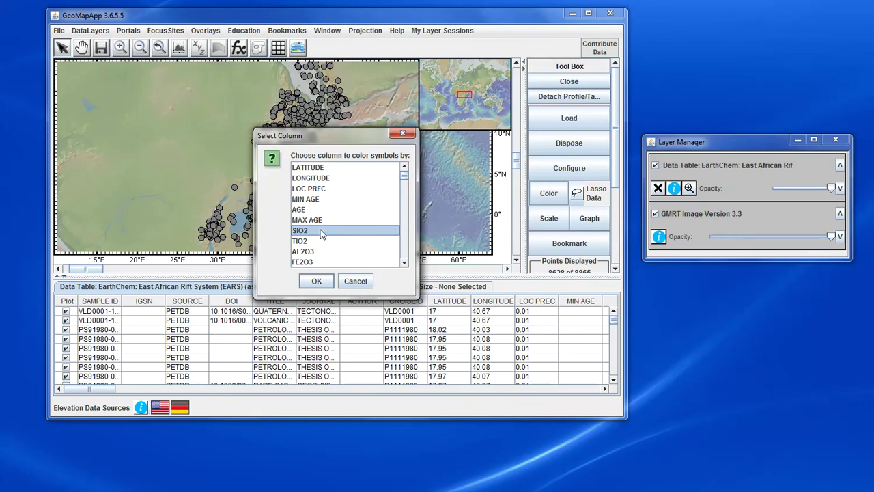
click(313, 252)
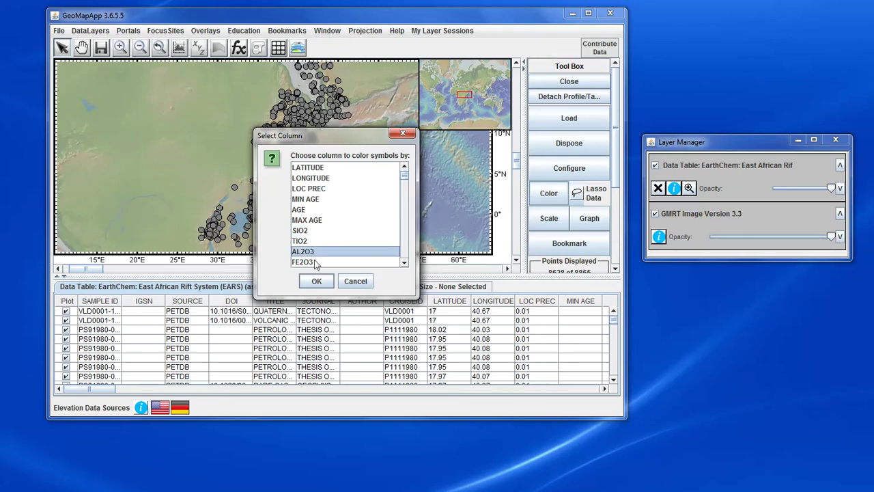
click(317, 281)
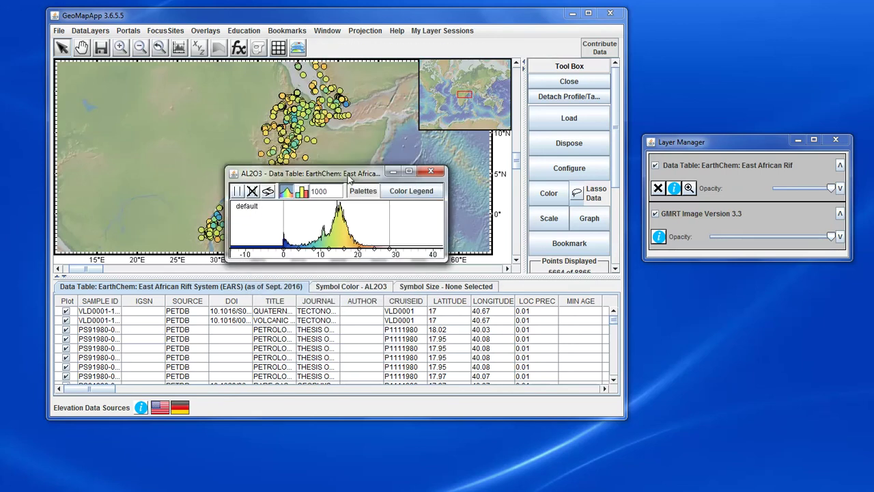
drag(350, 177, 382, 264)
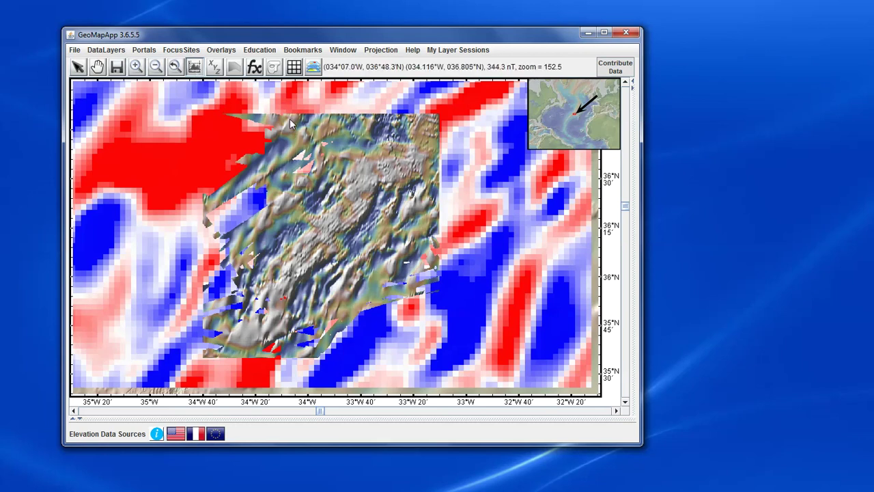
- Draw a profile line across the magnetic survey area to compare Rainbow Vent Field and EMAG2 anomalies
drag(294, 140, 327, 329)
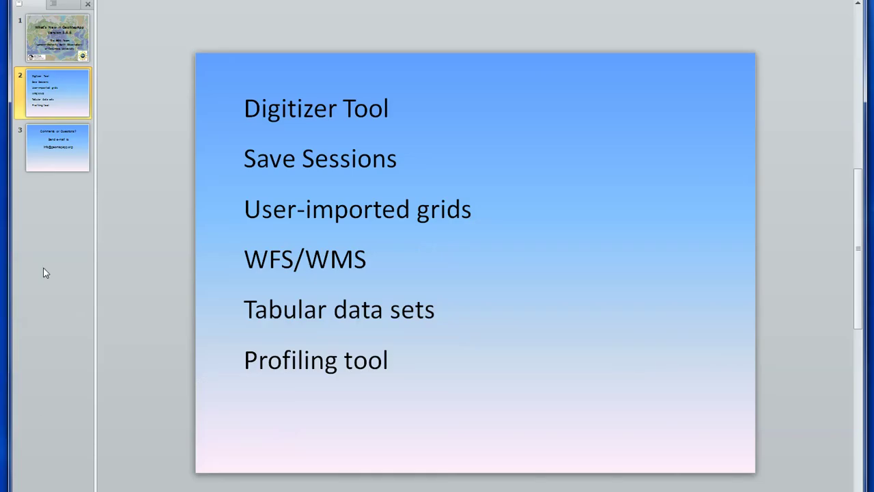
- Show slide 3, the closing Comments or Questions slide
click(53, 150)
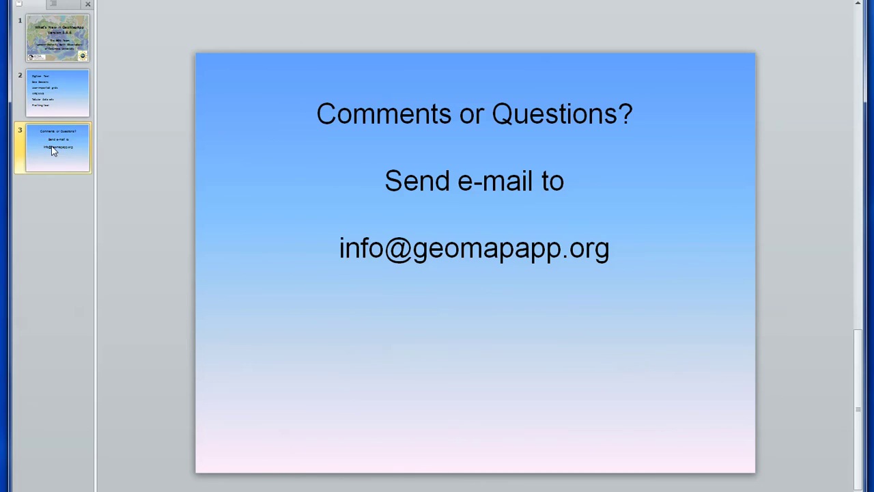